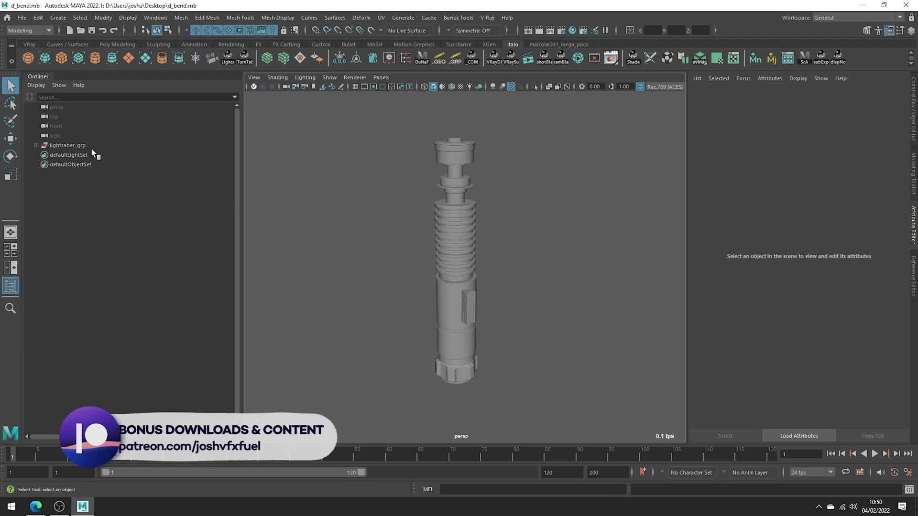
- Select lightsaber_grp and apply a nonlinear Bend deformer to it
click(79, 146)
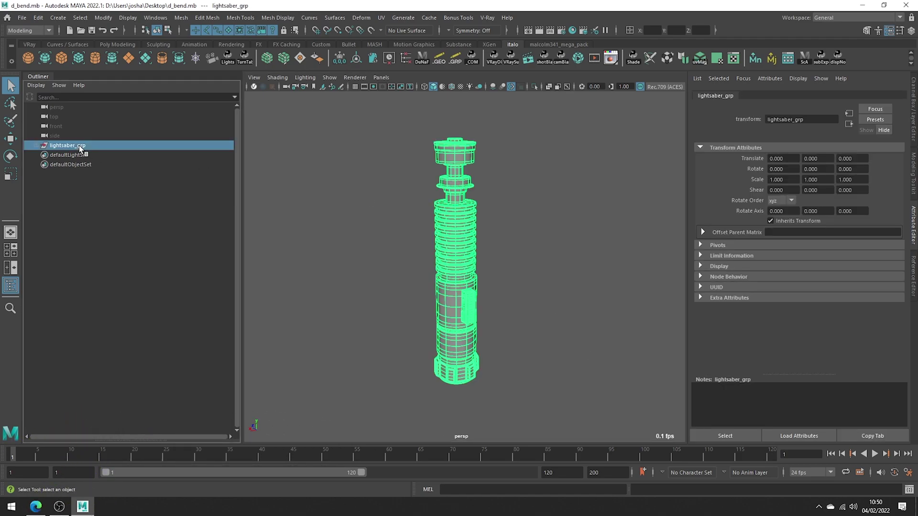
click(362, 18)
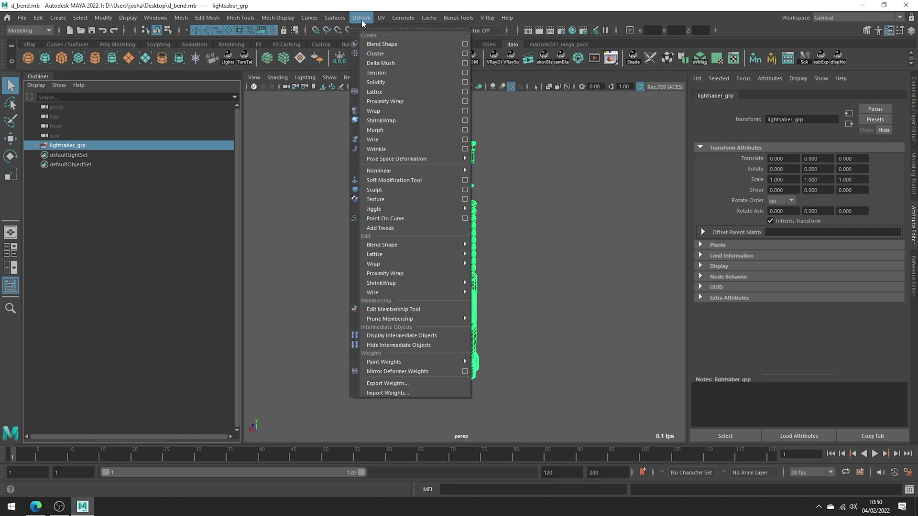
mouse_move(401, 170)
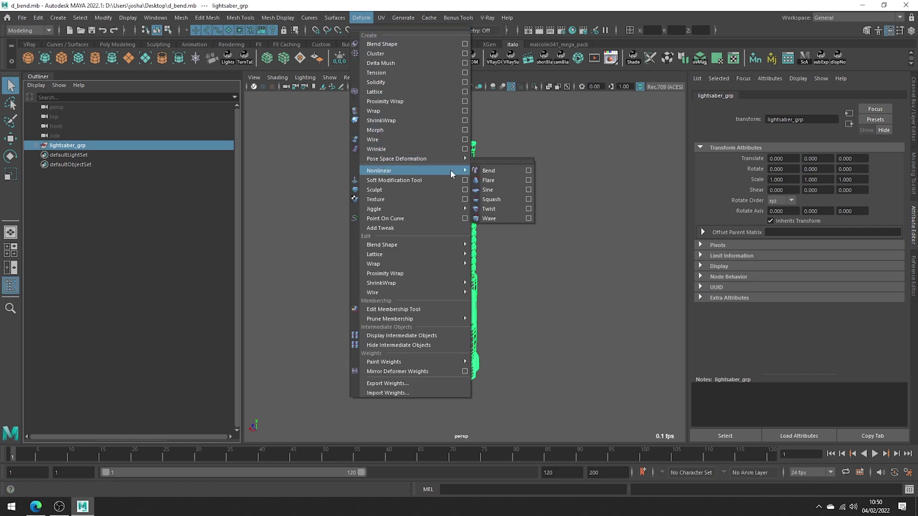
click(514, 173)
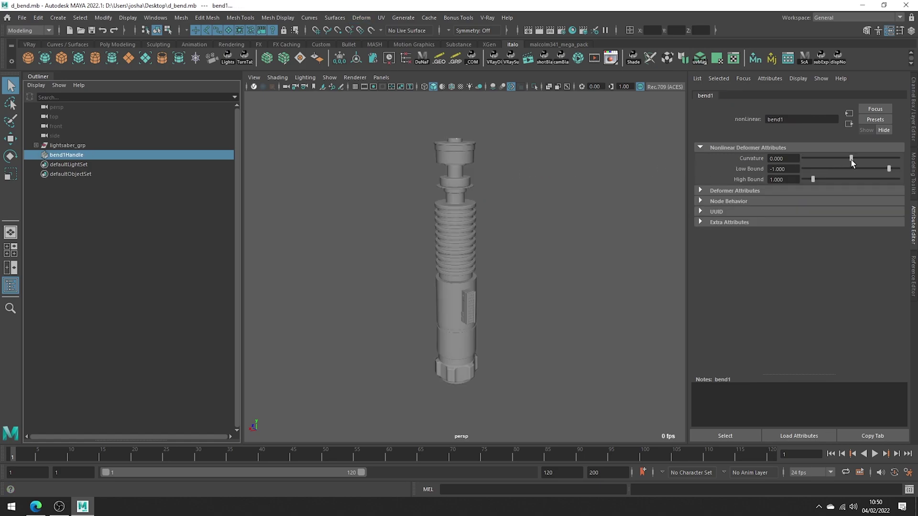
- Widen the bend's low and high bounds (high about 1.43) and set curvature to about -70
mouse_move(851, 160)
mouse_down()
mouse_move(867, 161)
mouse_move(863, 170)
mouse_up()
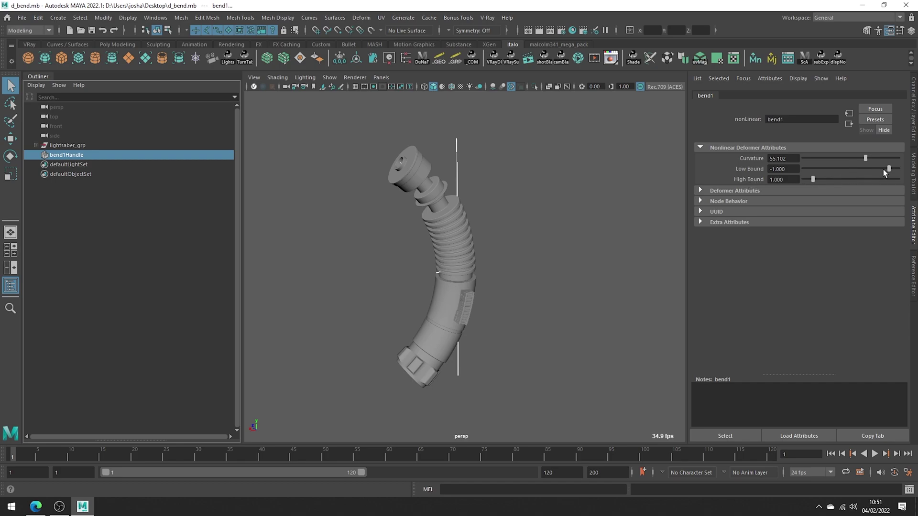
mouse_move(884, 173)
mouse_down()
mouse_move(895, 172)
mouse_move(869, 177)
mouse_up()
mouse_move(814, 178)
mouse_down()
mouse_move(798, 179)
mouse_move(815, 180)
mouse_up()
mouse_move(863, 162)
mouse_down()
mouse_move(904, 158)
mouse_move(802, 163)
mouse_move(831, 164)
mouse_up()
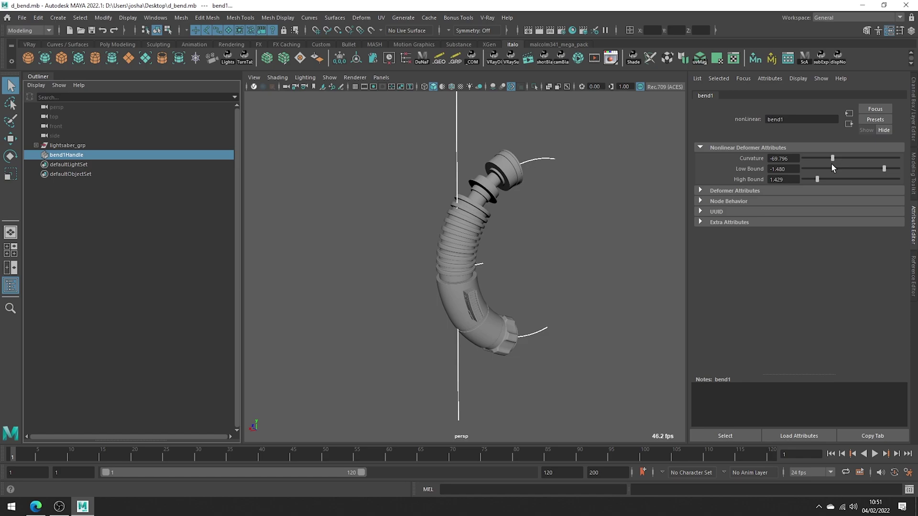
click(212, 156)
key(w)
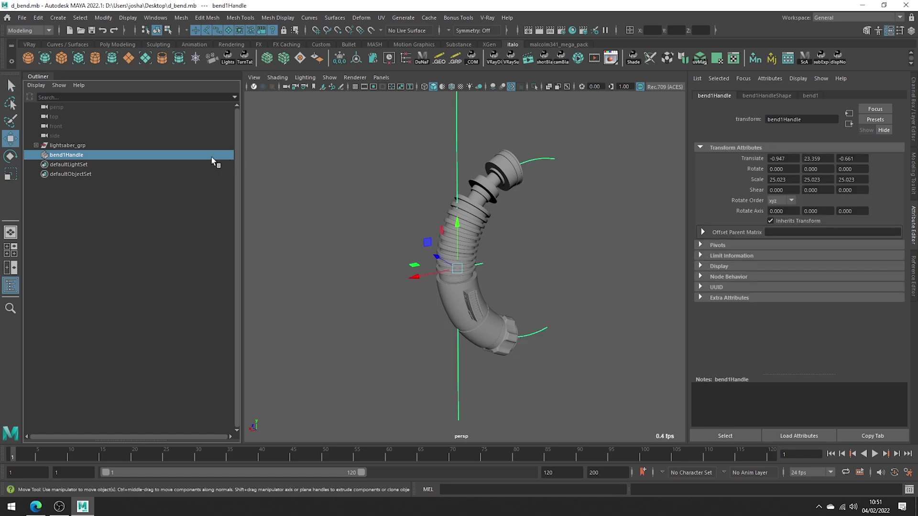
mouse_move(451, 269)
mouse_down()
mouse_move(483, 280)
mouse_move(581, 254)
mouse_move(432, 180)
mouse_move(423, 280)
mouse_move(485, 277)
mouse_move(459, 272)
mouse_move(486, 281)
mouse_move(407, 284)
mouse_move(506, 280)
mouse_move(441, 228)
mouse_move(372, 241)
mouse_up()
key(e)
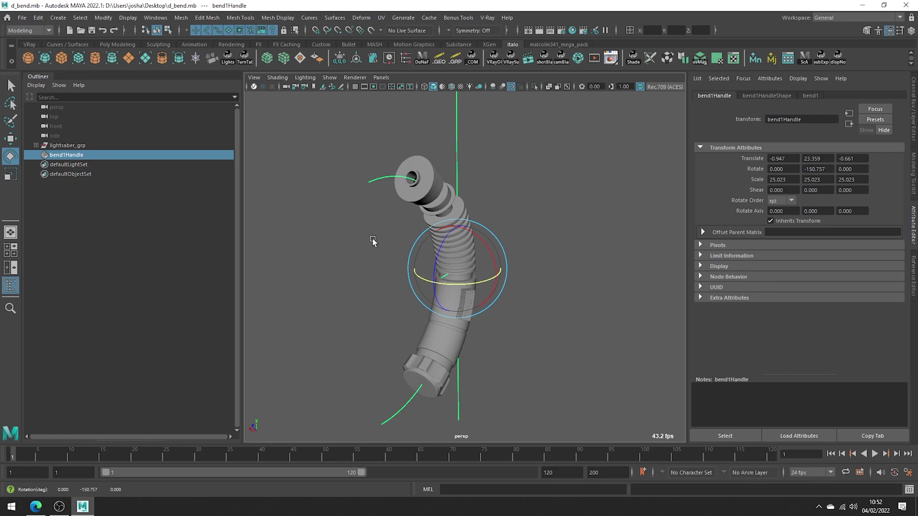
key(ctrl+z)
key(r)
mouse_move(457, 261)
mouse_down()
mouse_move(612, 280)
mouse_move(336, 267)
mouse_move(541, 268)
mouse_up()
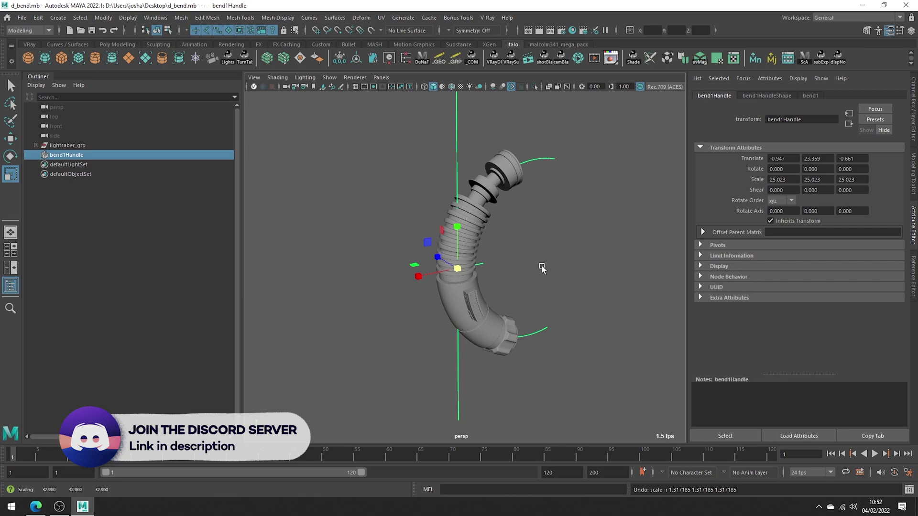
alt+drag(541, 268, 463, 264)
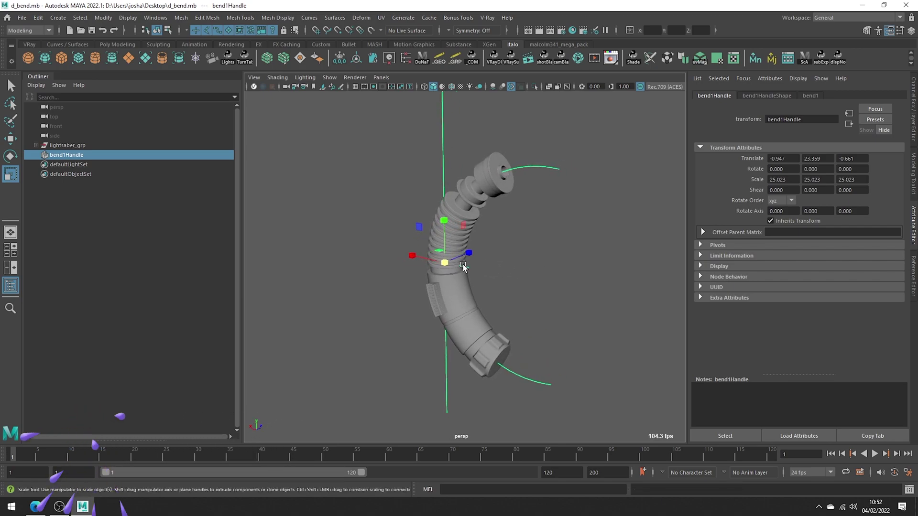